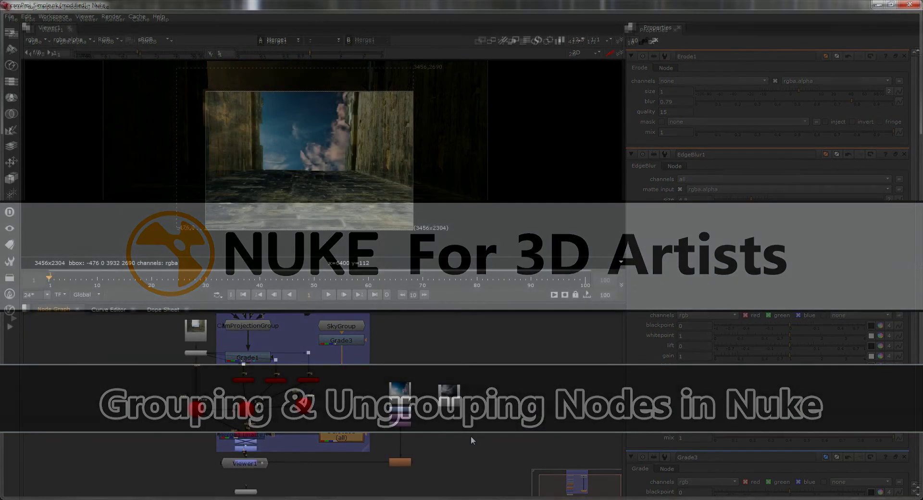
# Set the project's full size format to HD_1080 1920x1080
pyautogui.press('s')
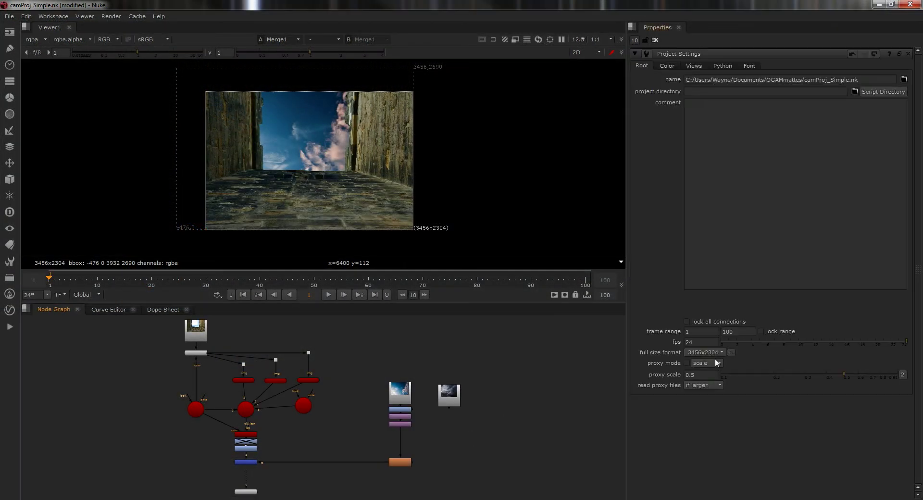
pyautogui.click(716, 353)
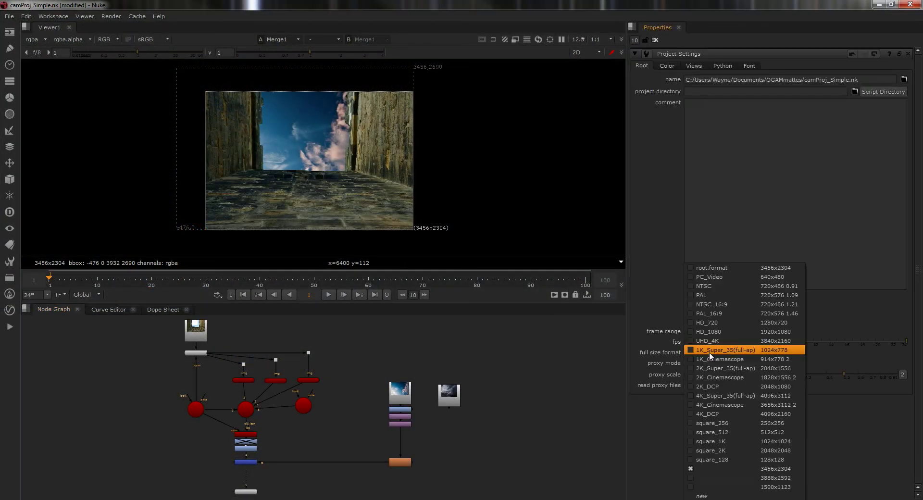
pyautogui.click(734, 325)
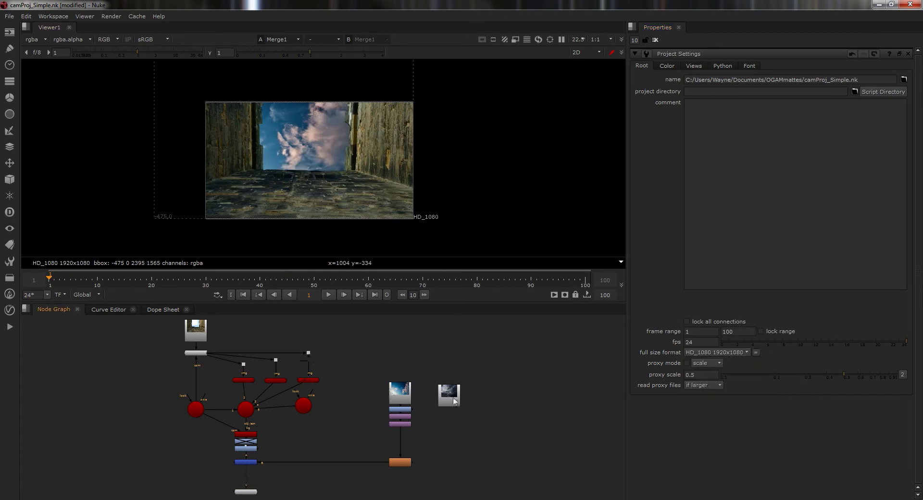
# Swap the blue-sky Read for the stormy-sky Read above Saturation1, and enable the Grade1 node
pyautogui.moveTo(453, 399); pyautogui.dragTo(445, 397)
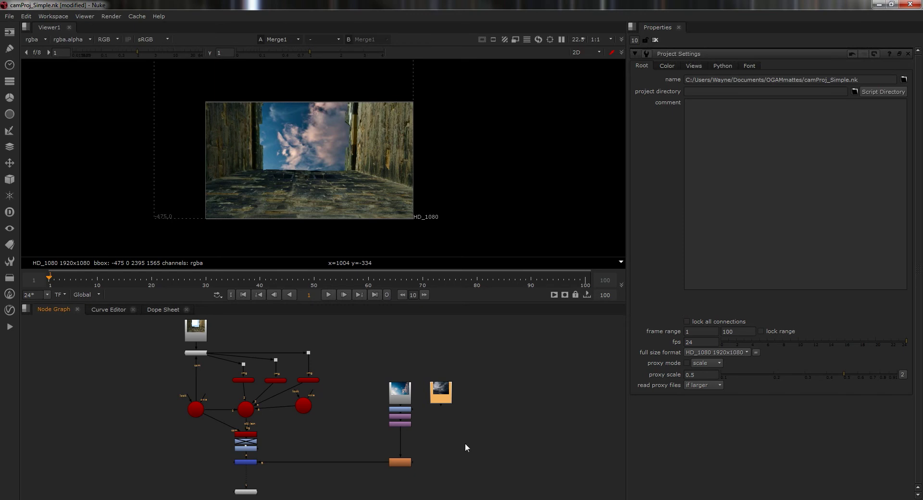
pyautogui.click(445, 440)
pyautogui.moveTo(432, 395); pyautogui.dragTo(436, 395, button='middle')
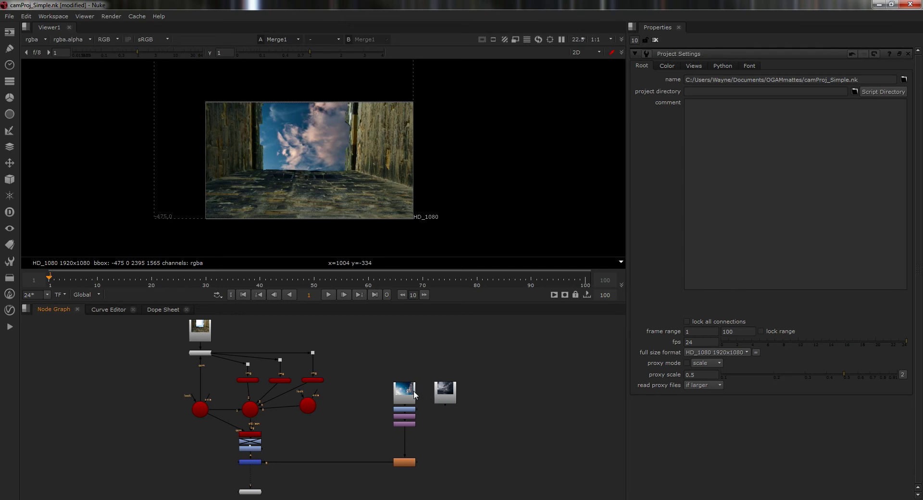
pyautogui.moveTo(415, 394)
pyautogui.mouseDown()
pyautogui.moveTo(414, 377)
pyautogui.moveTo(448, 394)
pyautogui.moveTo(489, 384)
pyautogui.moveTo(407, 391)
pyautogui.mouseUp()
pyautogui.scroll(3, 251, 441)
pyautogui.click(250, 441)
pyautogui.press('d')
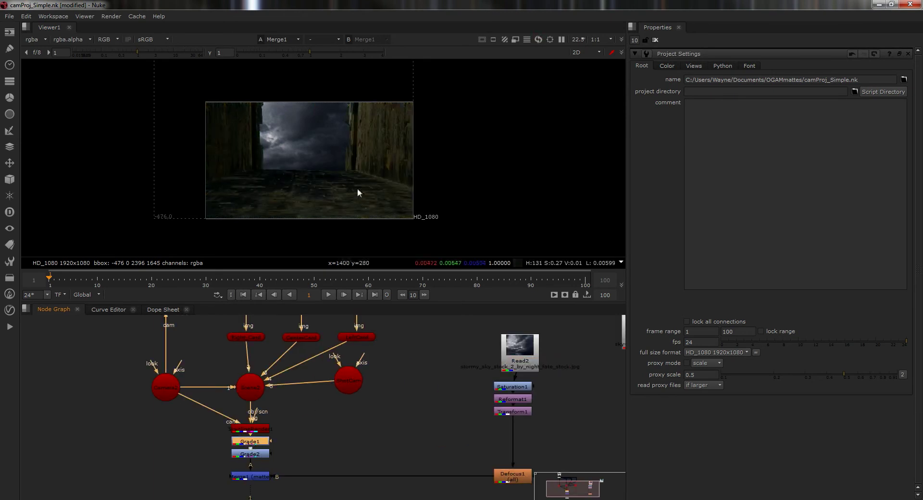
pyautogui.click(447, 388)
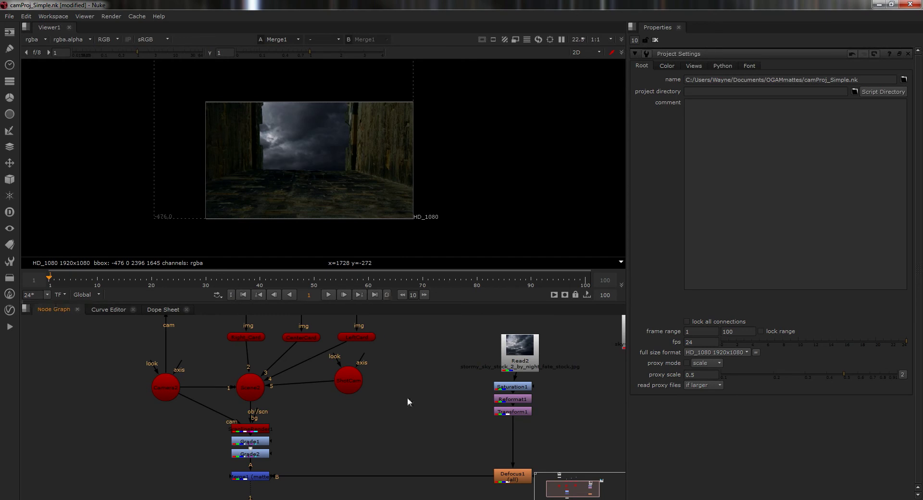
# Delete the unconnected blue-sky Read3 node beside the sky branch
pyautogui.moveTo(408, 397); pyautogui.dragTo(373, 422, button='middle')
pyautogui.click(486, 384)
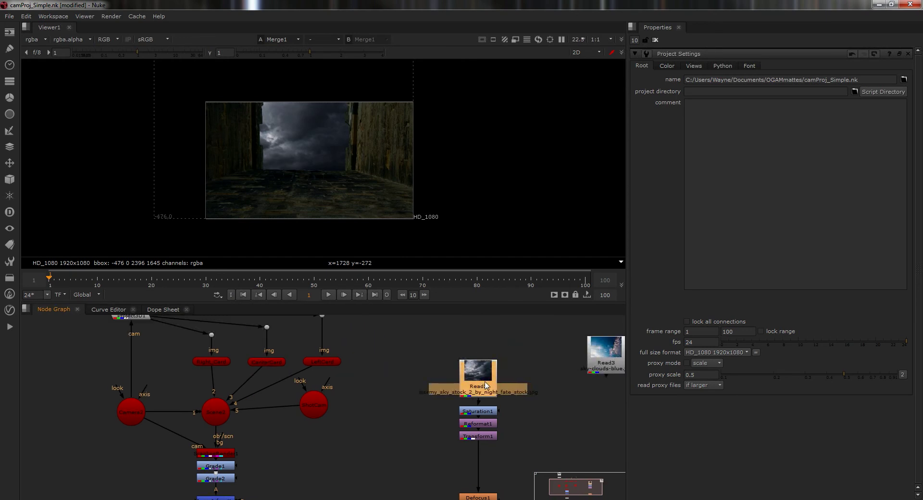
pyautogui.moveTo(544, 401); pyautogui.dragTo(475, 421, button='middle')
pyautogui.click(529, 381)
pyautogui.press('Delete')
# Examine the whole node tree, from the camera projection branch to the sky branch and the merge
pyautogui.scroll(-3, 318, 369)
pyautogui.moveTo(327, 390); pyautogui.dragTo(350, 411, button='middle')
pyautogui.scroll(1, 346, 396)
pyautogui.scroll(-2, 325, 397)
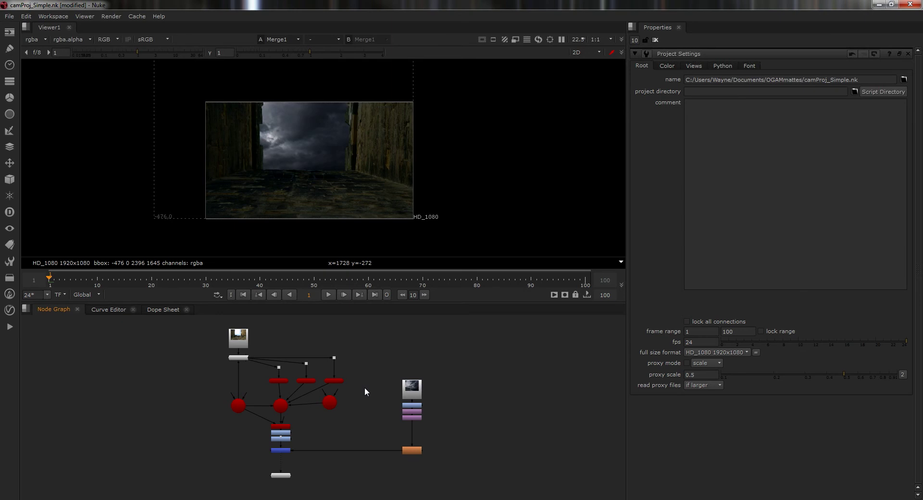
pyautogui.scroll(-5, 343, 394)
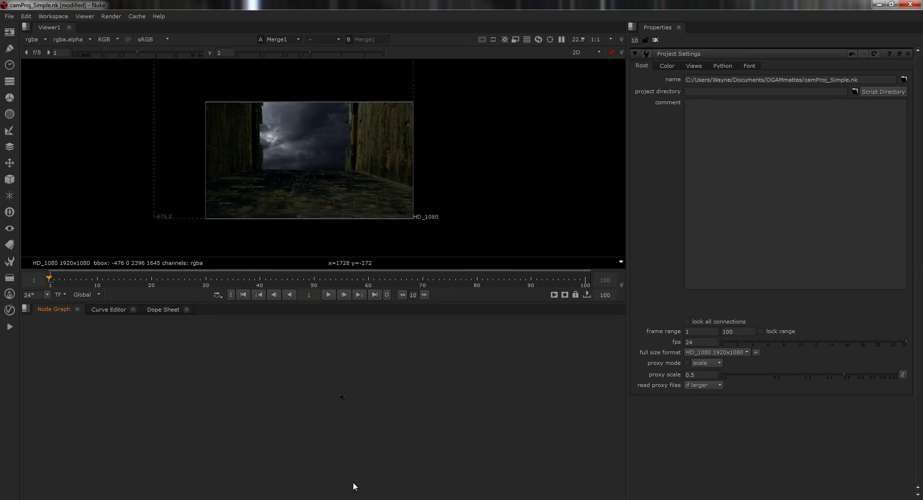
pyautogui.scroll(2, 342, 437)
pyautogui.scroll(6, 384, 404)
pyautogui.scroll(3, 315, 410)
pyautogui.moveTo(314, 408); pyautogui.dragTo(477, 454, button='middle')
pyautogui.scroll(2, 404, 430)
pyautogui.scroll(-2, 392, 426)
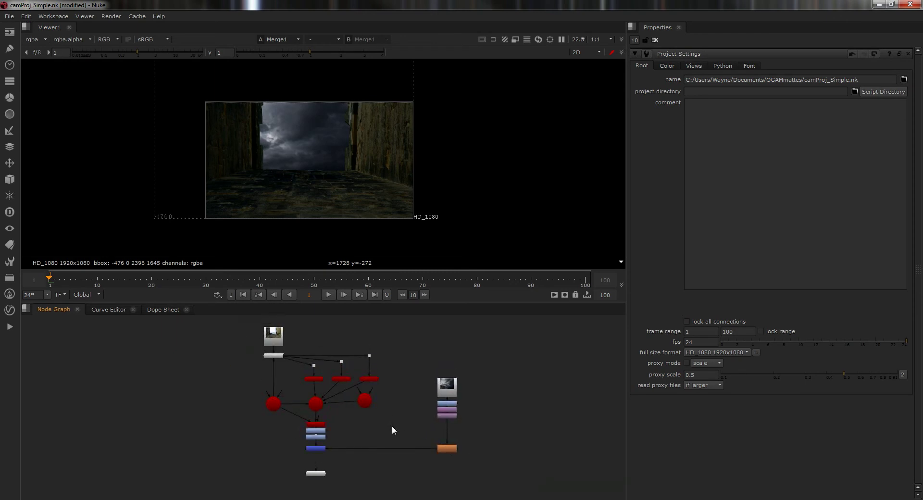
# Move the camera projection nodes, from the image Read down to the render node, up away from the Grade nodes
pyautogui.scroll(2, 388, 420)
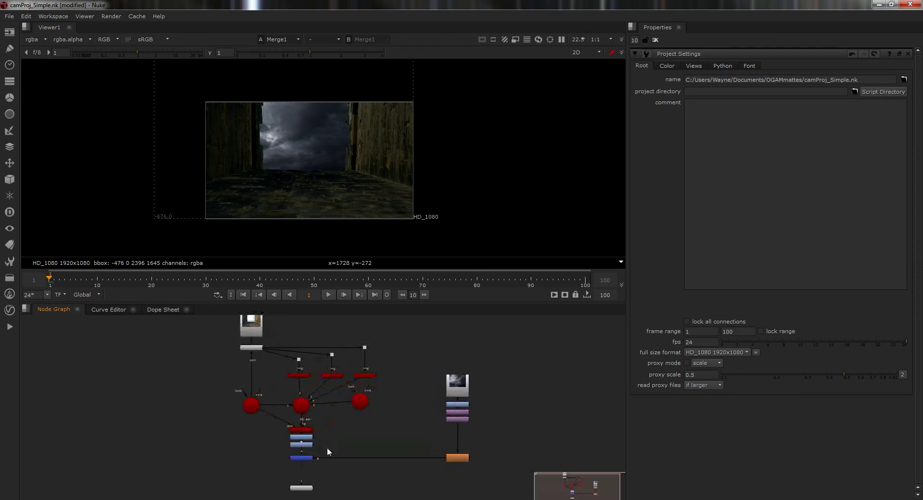
pyautogui.moveTo(267, 362); pyautogui.dragTo(278, 404, button='middle')
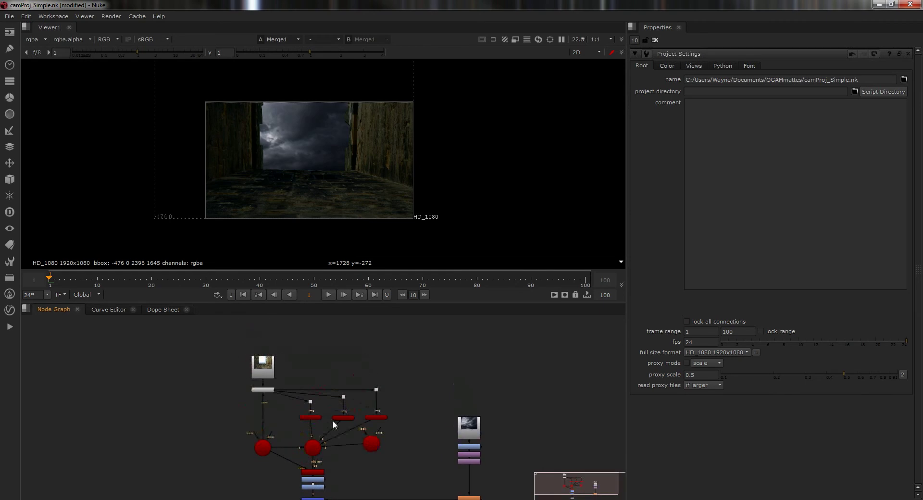
pyautogui.moveTo(227, 330); pyautogui.dragTo(409, 475)
pyautogui.scroll(3, 322, 468)
pyautogui.moveTo(316, 477); pyautogui.dragTo(317, 401)
pyautogui.scroll(-5, 317, 404)
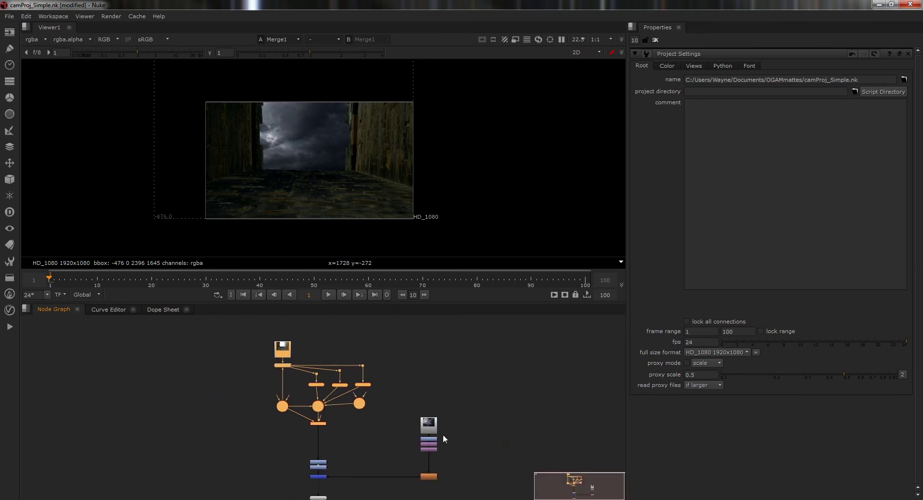
pyautogui.moveTo(452, 402); pyautogui.dragTo(406, 476)
pyautogui.scroll(3, 415, 473)
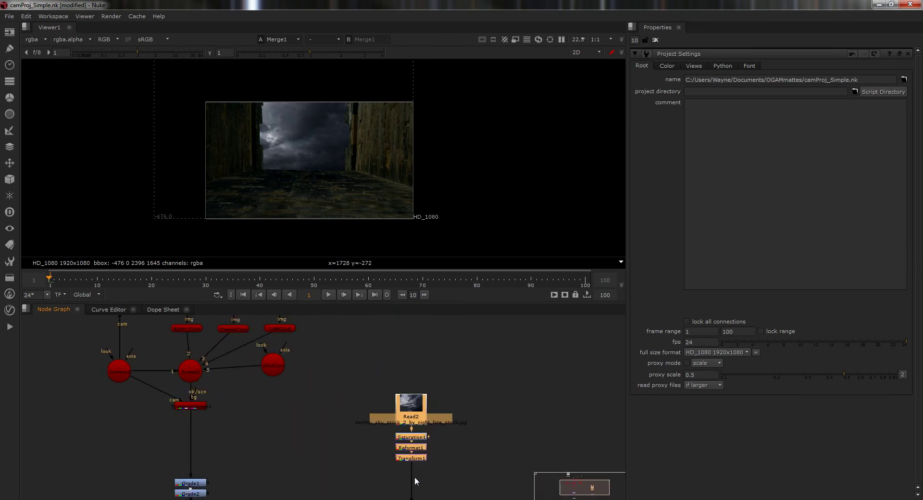
pyautogui.click(407, 345)
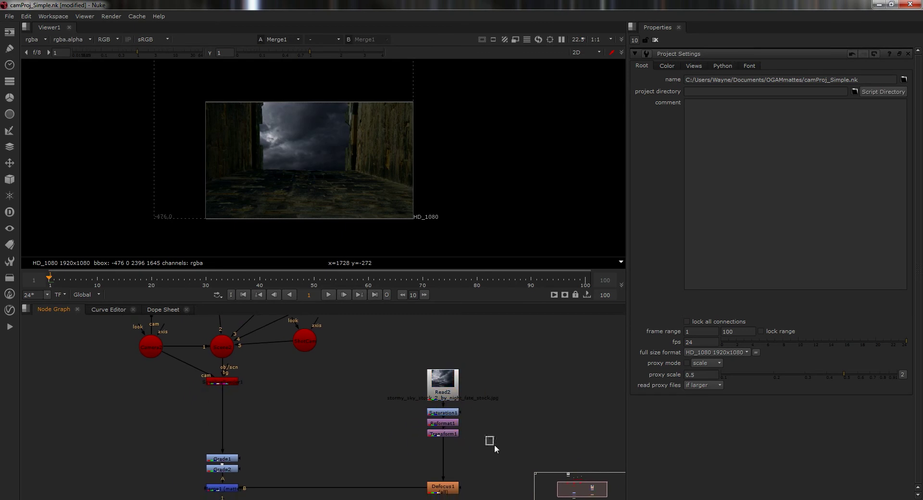
pyautogui.moveTo(488, 356); pyautogui.dragTo(395, 456)
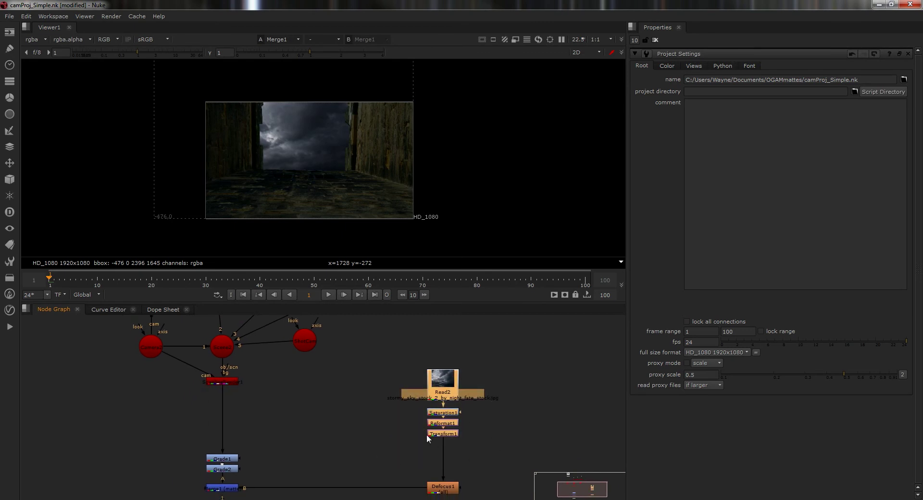
pyautogui.click(26, 16)
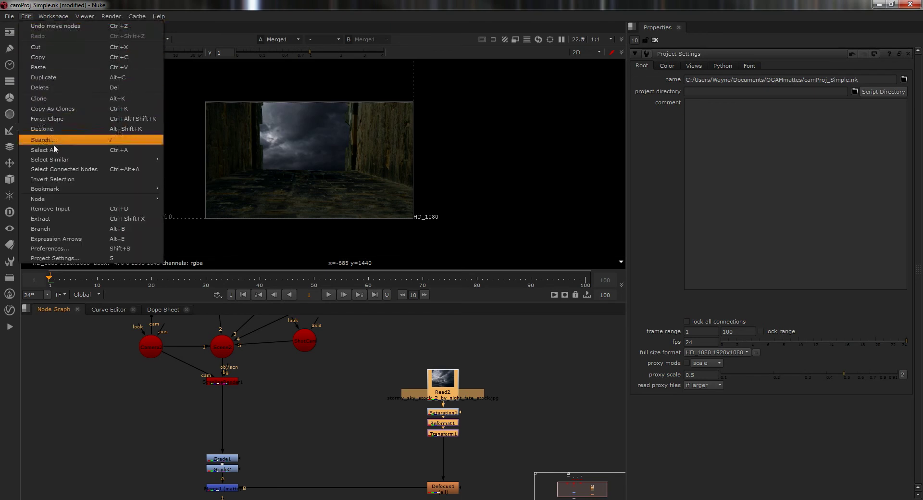
pyautogui.moveTo(71, 200)
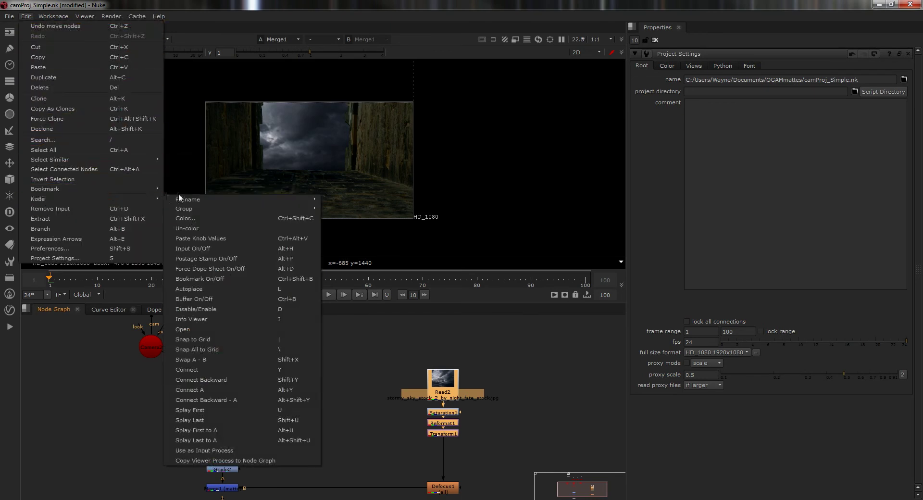
pyautogui.moveTo(213, 209)
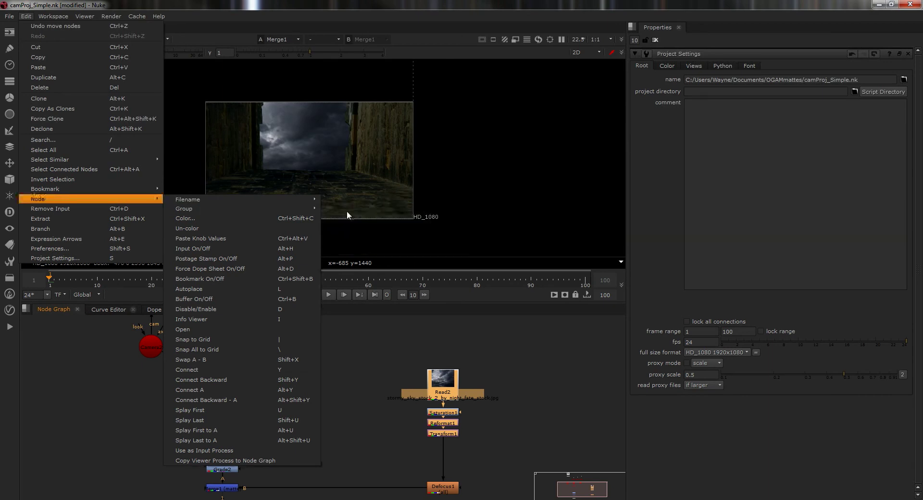
pyautogui.click(540, 346)
# Collapse Read2, Saturation1, Reformat1 and Transform1 into a group and move the group node down towards Defocus1
pyautogui.moveTo(518, 348); pyautogui.dragTo(381, 454)
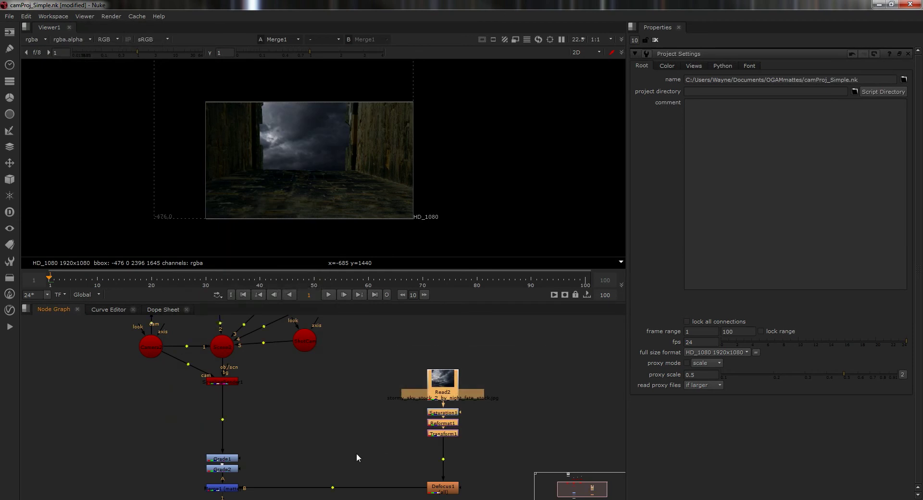
pyautogui.hotkey('ctrl', 'g')
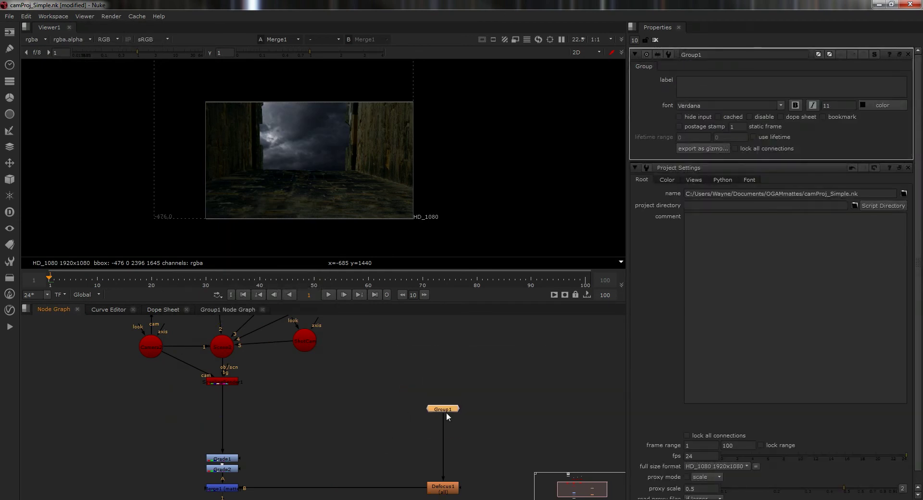
pyautogui.moveTo(448, 421); pyautogui.dragTo(448, 440)
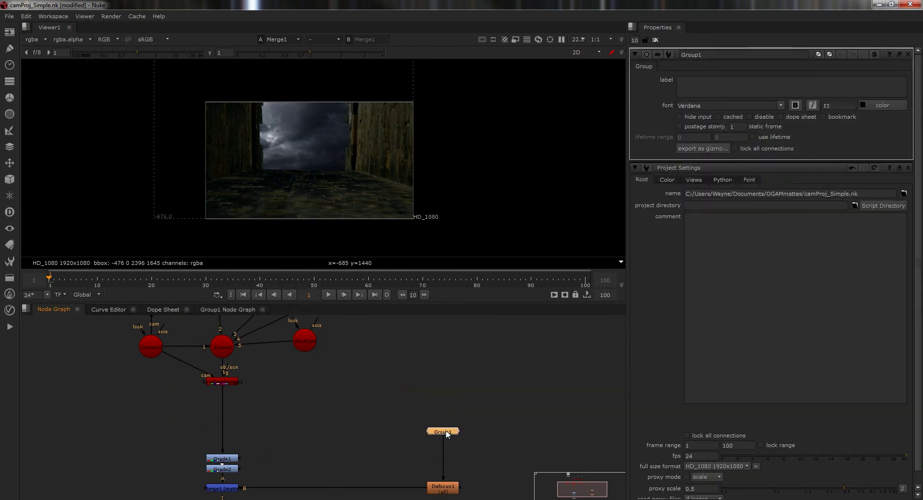
# Rename the sky nodes' group to SkyGroup
pyautogui.click(707, 54)
pyautogui.press('BackSpace')
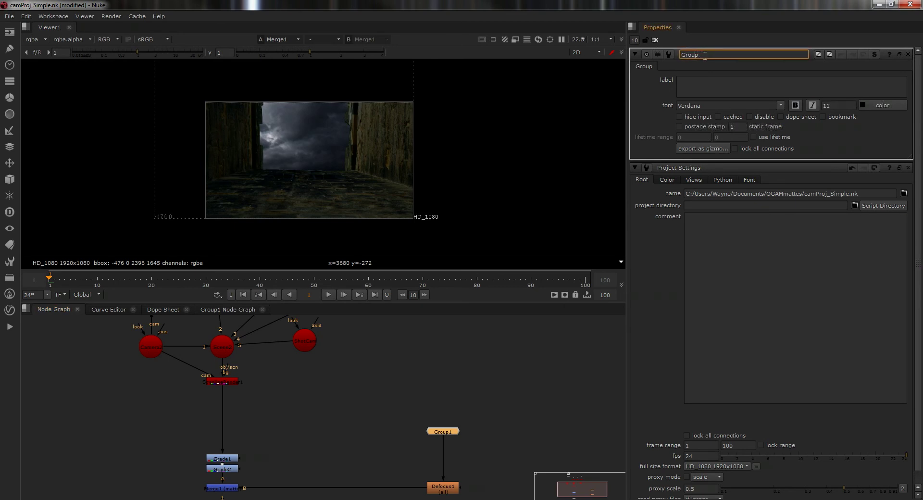
pyautogui.press('Left')
pyautogui.write('Bac')
pyautogui.press('BackSpace')
pyautogui.press('BackSpace')
pyautogui.press('BackSpace')
pyautogui.write('Sk')
pyautogui.press('Return')
pyautogui.click(397, 408)
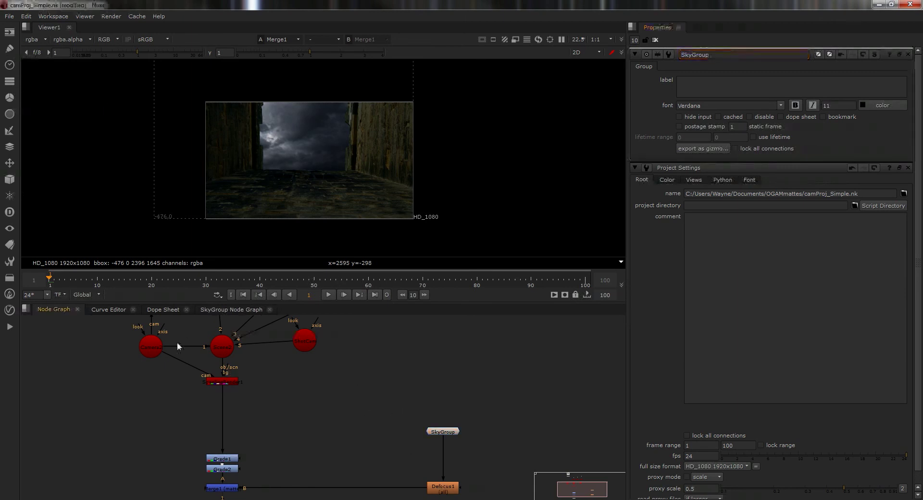
# Inspect the nodes inside SkyGroup, and place the SkyGroup node just above Defocus1 in the main node graph
pyautogui.click(221, 309)
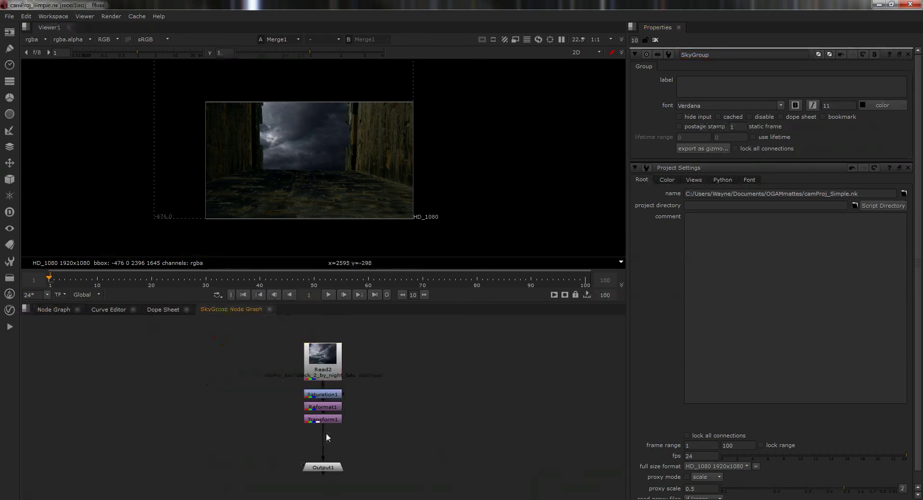
pyautogui.click(53, 310)
pyautogui.click(437, 433)
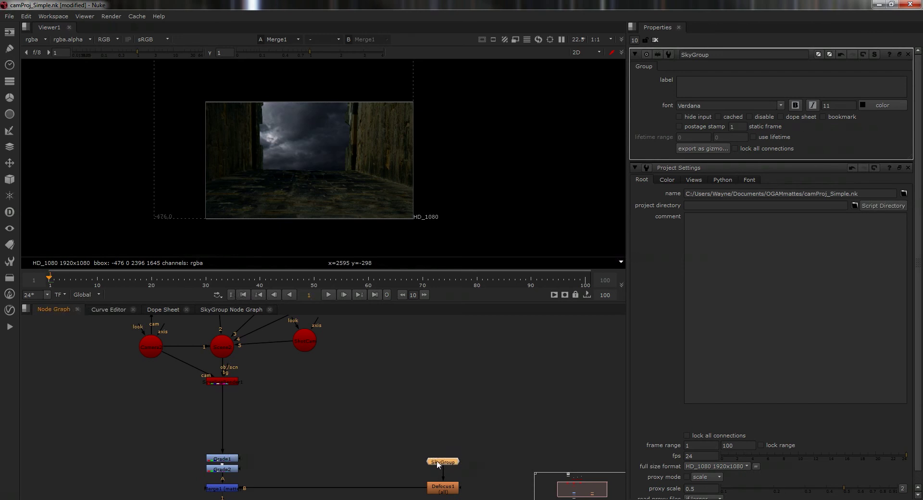
pyautogui.moveTo(437, 460); pyautogui.dragTo(438, 454)
pyautogui.moveTo(449, 444); pyautogui.dragTo(429, 432, button='middle')
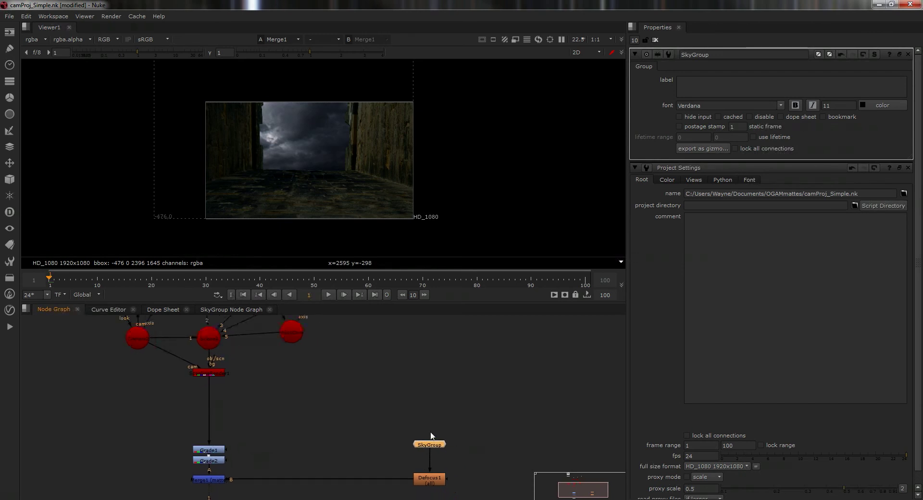
pyautogui.moveTo(433, 445); pyautogui.dragTo(435, 458)
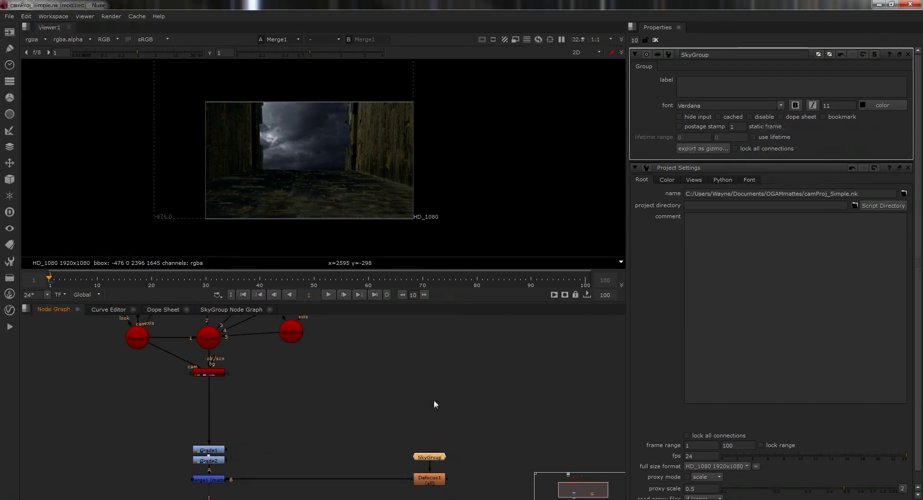
# Collapse the camera projection nodes, from Read1 down to the render node, into a group and line it up above the Grade nodes
pyautogui.scroll(-5, 268, 405)
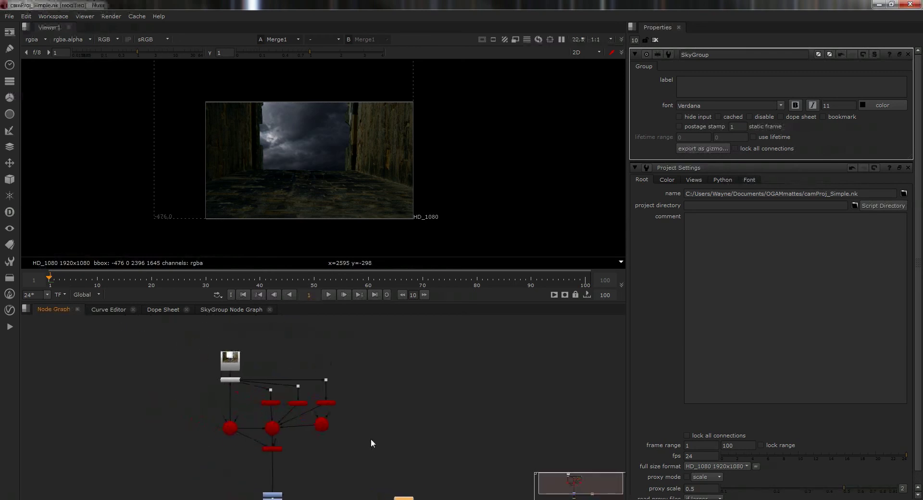
pyautogui.moveTo(188, 339); pyautogui.dragTo(368, 458)
pyautogui.scroll(4, 299, 457)
pyautogui.scroll(-2, 292, 459)
pyautogui.moveTo(294, 463); pyautogui.dragTo(324, 496, button='middle')
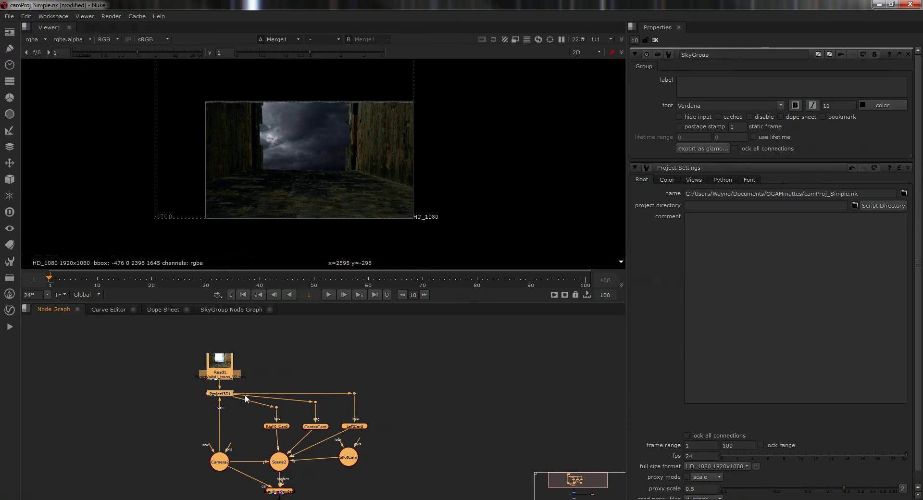
pyautogui.hotkey('ctrl', 'g')
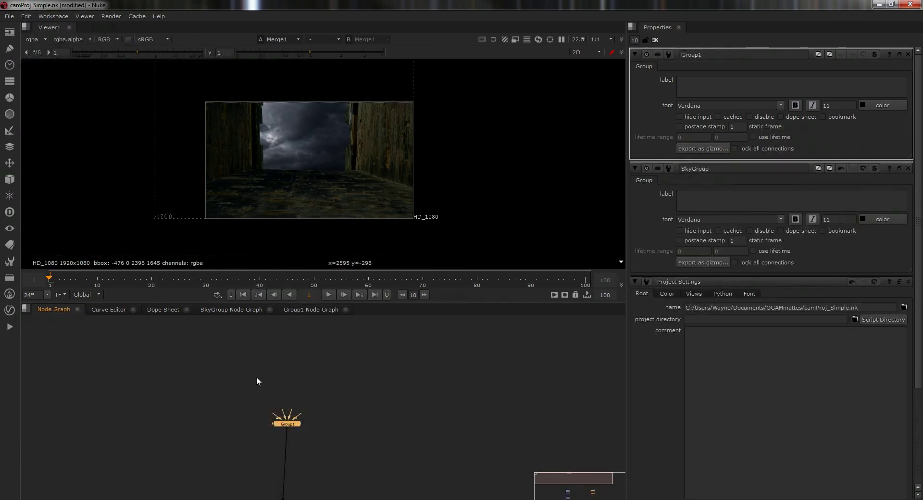
pyautogui.moveTo(361, 463); pyautogui.dragTo(383, 423, button='middle')
pyautogui.moveTo(305, 383); pyautogui.dragTo(301, 438)
# Rename the camera projection nodes' group to CamProjectionGroup
pyautogui.click(706, 55)
pyautogui.press('BackSpace')
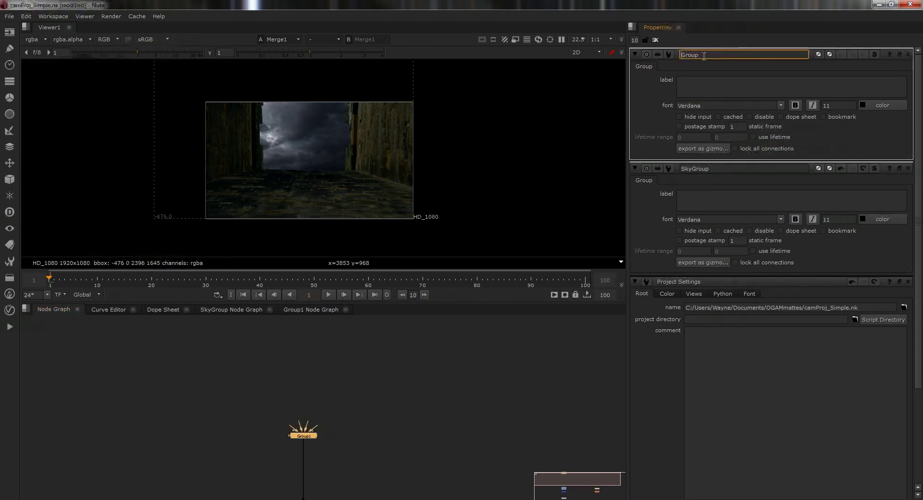
pyautogui.press('Home')
pyautogui.write('CamProjection')
pyautogui.press('Return')
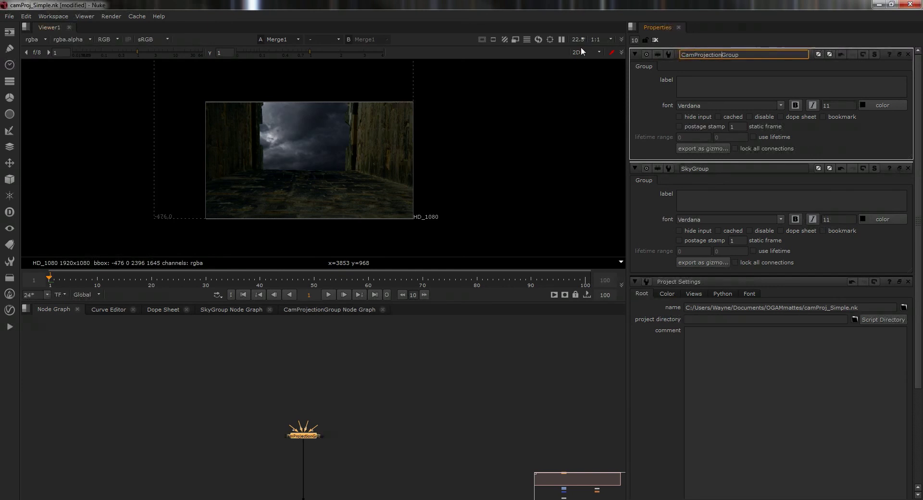
pyautogui.scroll(-3, 420, 456)
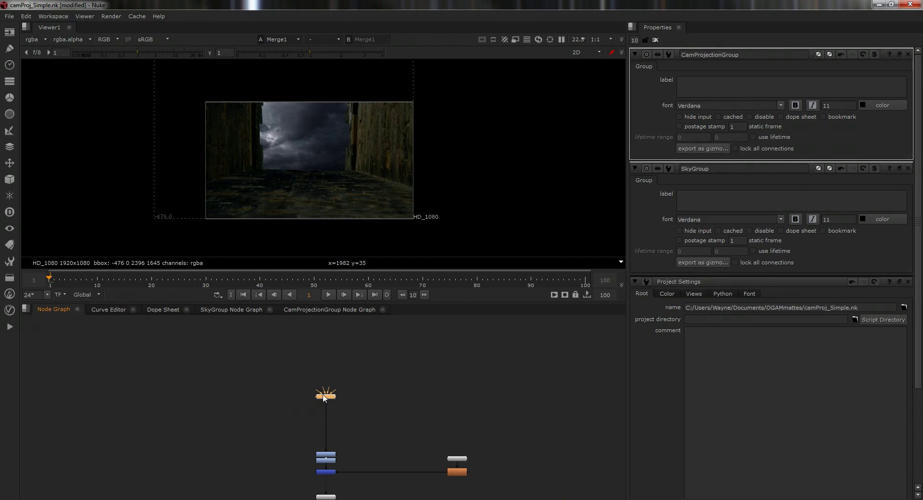
# Move CamProjectionGroup down to just above the Grade nodes, and bring SkyGroup and Defocus1 closer to the Merge1 node
pyautogui.moveTo(325, 397); pyautogui.dragTo(326, 439)
pyautogui.moveTo(495, 442); pyautogui.dragTo(374, 472)
pyautogui.scroll(5, 375, 464)
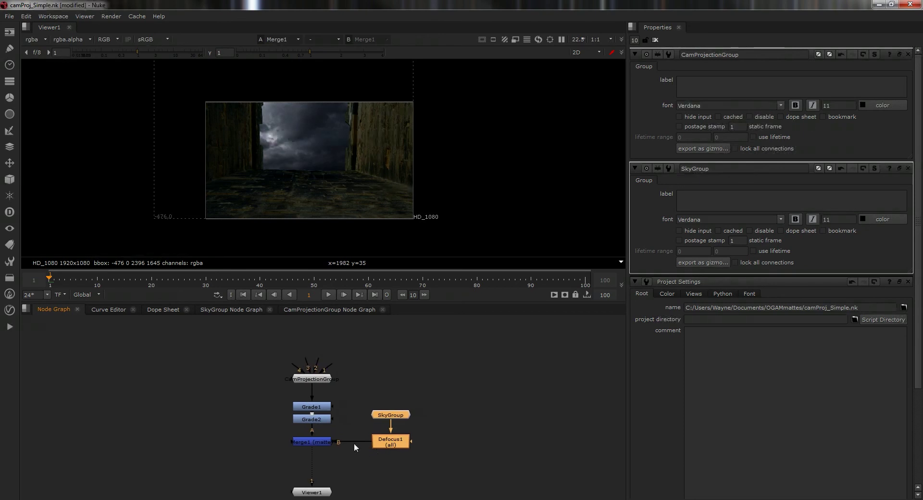
pyautogui.click(368, 474)
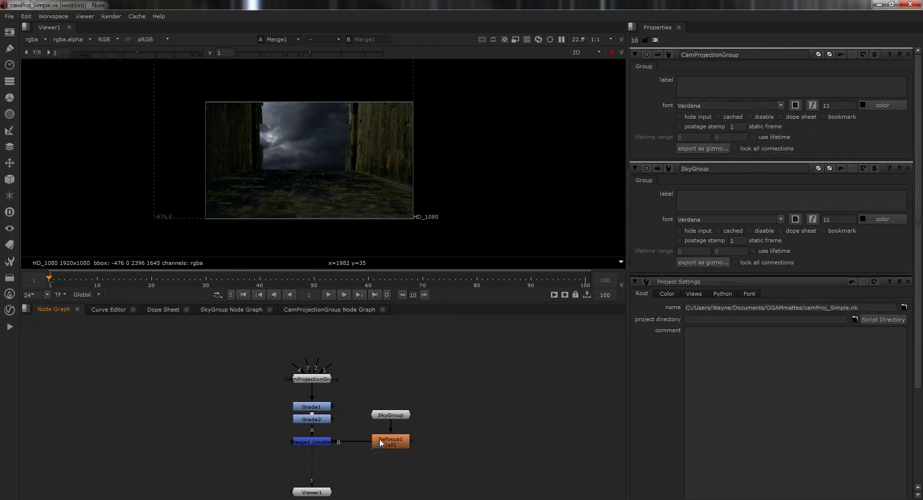
# Disable the Grade1, Grade2 and Defocus1 nodes to preview the composite without them
pyautogui.moveTo(343, 396); pyautogui.dragTo(253, 432)
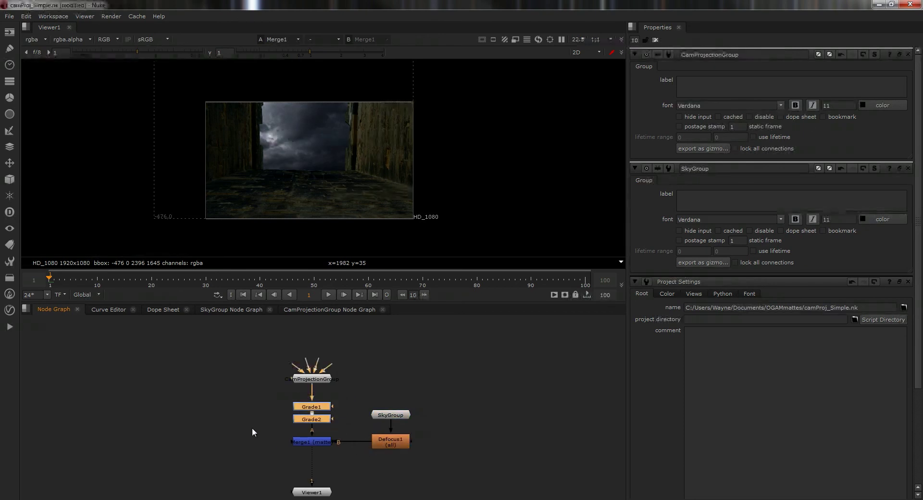
pyautogui.press('d')
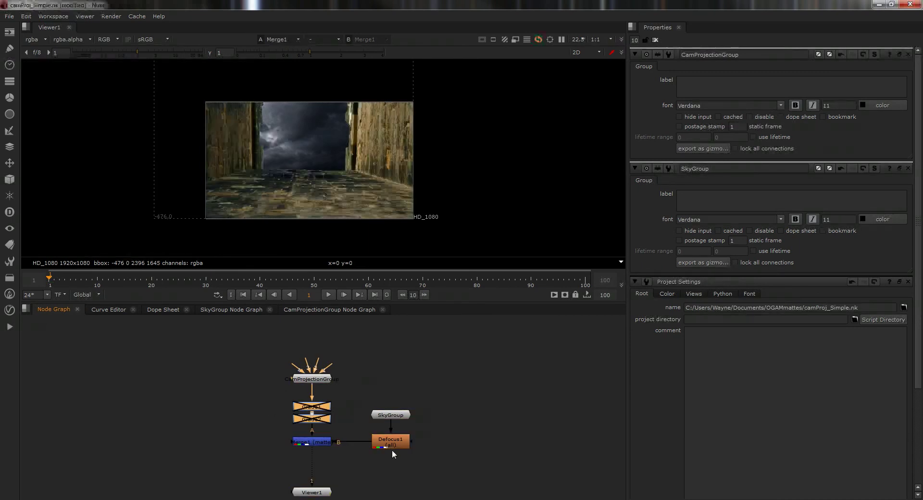
pyautogui.click(393, 447)
pyautogui.press('d')
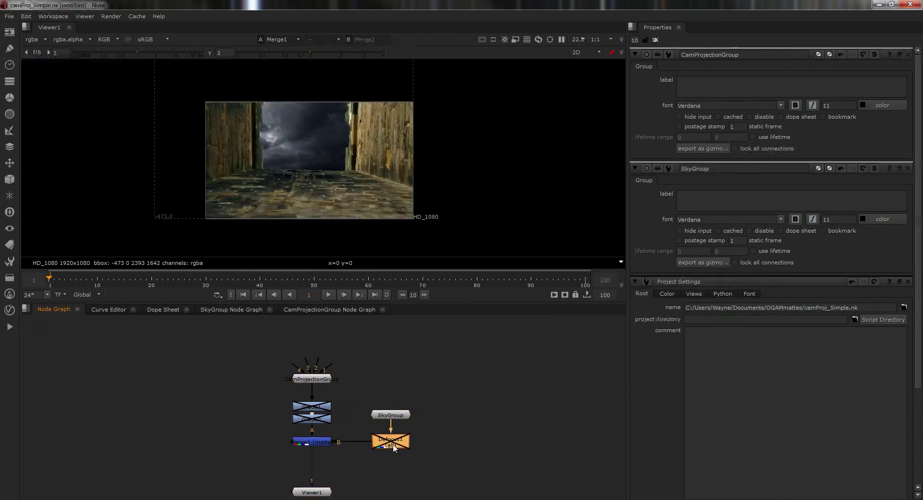
# Re-enable the Defocus1, Grade2 and Grade1 nodes
pyautogui.click(291, 398)
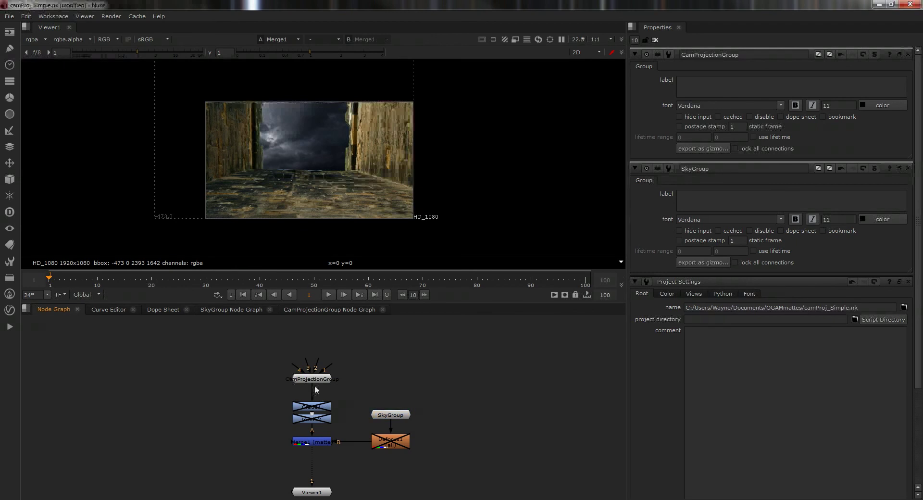
pyautogui.click(313, 379)
pyautogui.click(306, 445)
pyautogui.click(388, 445)
pyautogui.press('d')
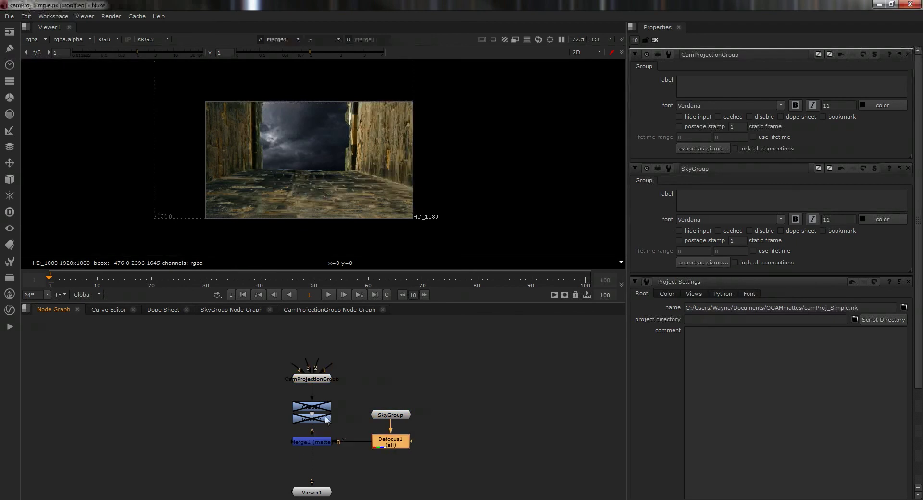
pyautogui.click(321, 418)
pyautogui.press('d')
pyautogui.click(318, 406)
pyautogui.press('d')
# Move SkyGroup up above Defocus1 and expand it back into its individual nodes
pyautogui.moveTo(409, 415); pyautogui.dragTo(377, 454, button='middle')
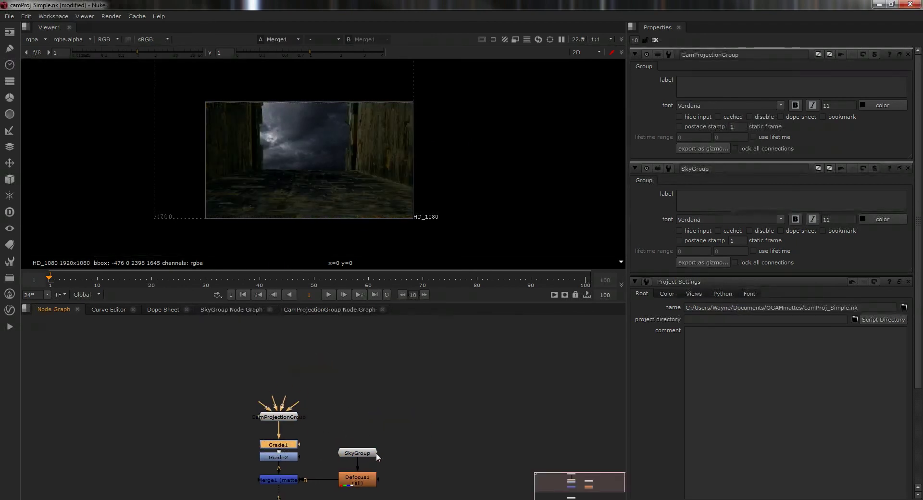
pyautogui.moveTo(371, 454); pyautogui.dragTo(370, 390)
pyautogui.click(25, 16)
pyautogui.moveTo(67, 200)
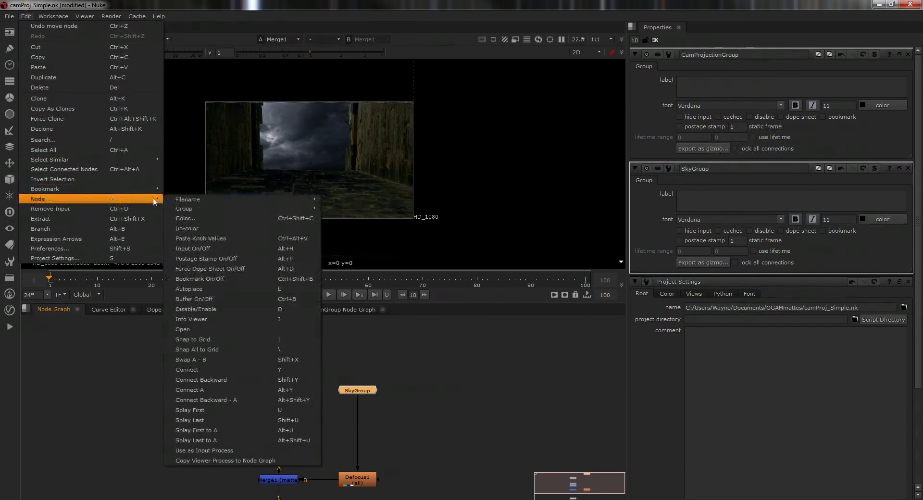
pyautogui.moveTo(197, 208)
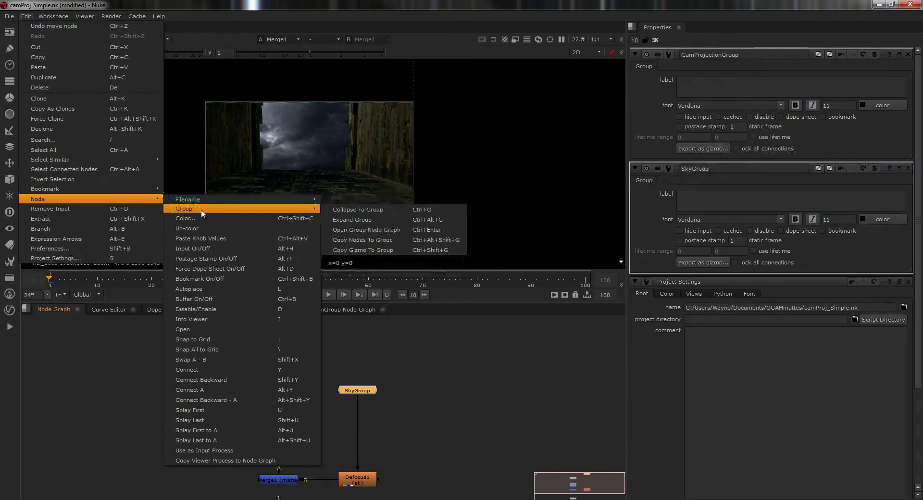
pyautogui.click(385, 221)
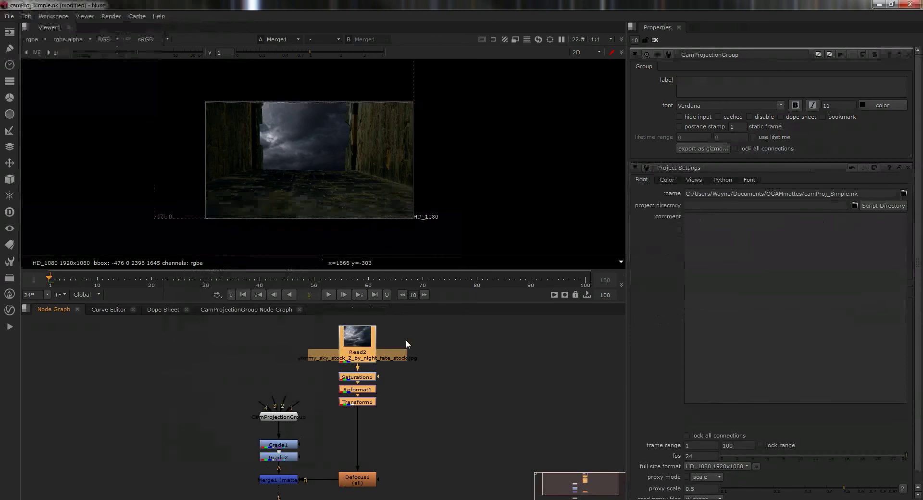
# Collapse the expanded sky nodes into a group again, and undo back to the original SkyGroup node
pyautogui.hotkey('ctrl', 'g')
pyautogui.moveTo(368, 366); pyautogui.dragTo(365, 394)
pyautogui.hotkey('ctrl', 'z')
pyautogui.hotkey('ctrl', 'z')
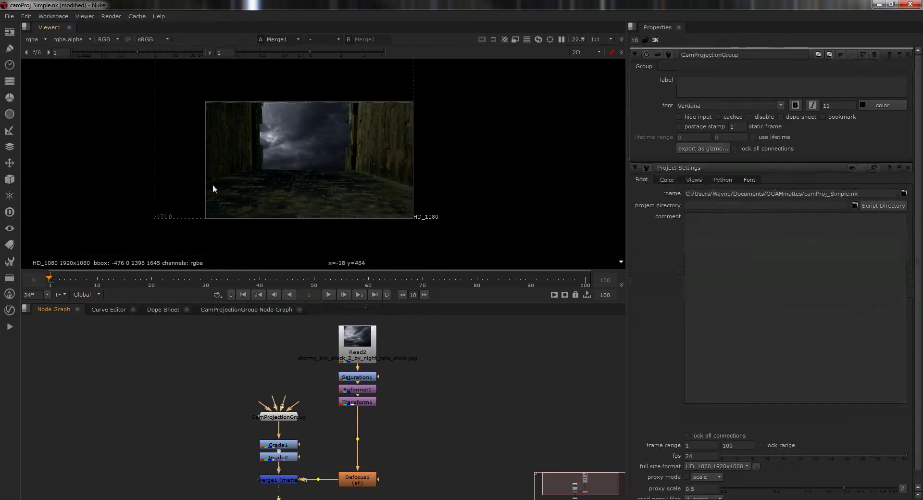
# Open SkyGroup's internal node graph, and position SkyGroup above Defocus1 level with CamProjectionGroup in the main node graph
pyautogui.moveTo(364, 391); pyautogui.dragTo(365, 408)
pyautogui.click(26, 16)
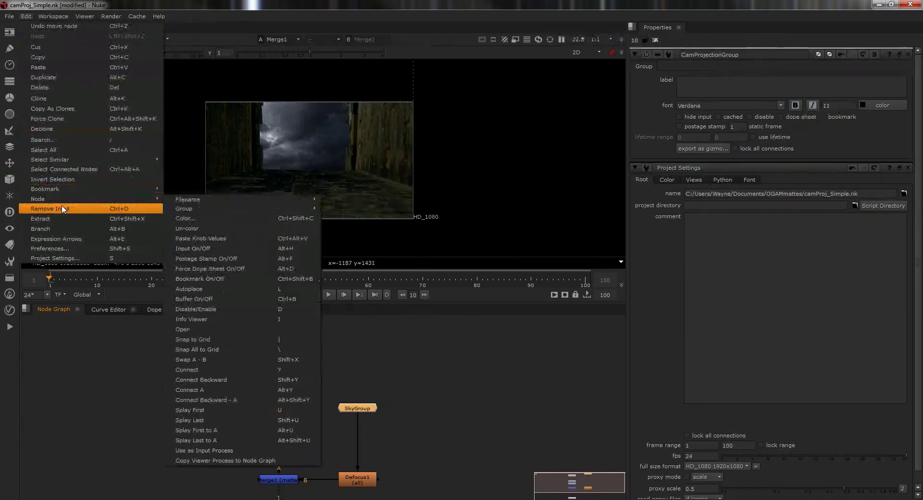
pyautogui.moveTo(244, 210)
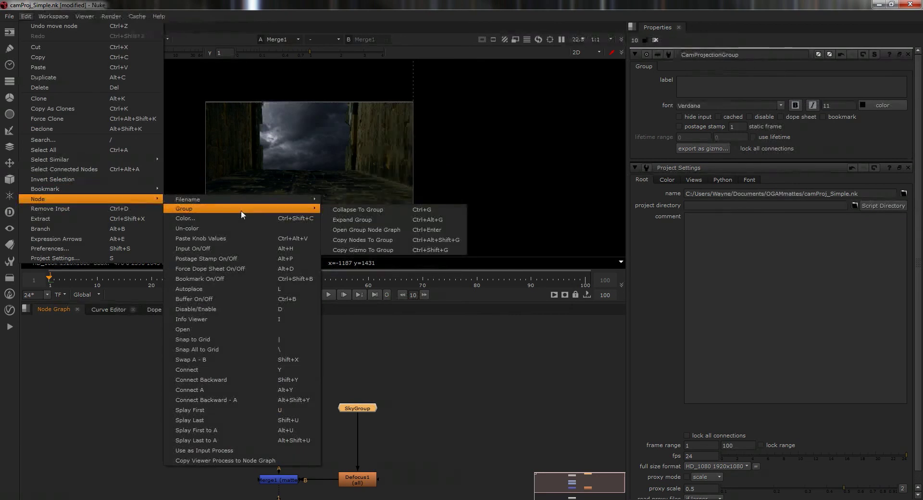
pyautogui.click(369, 231)
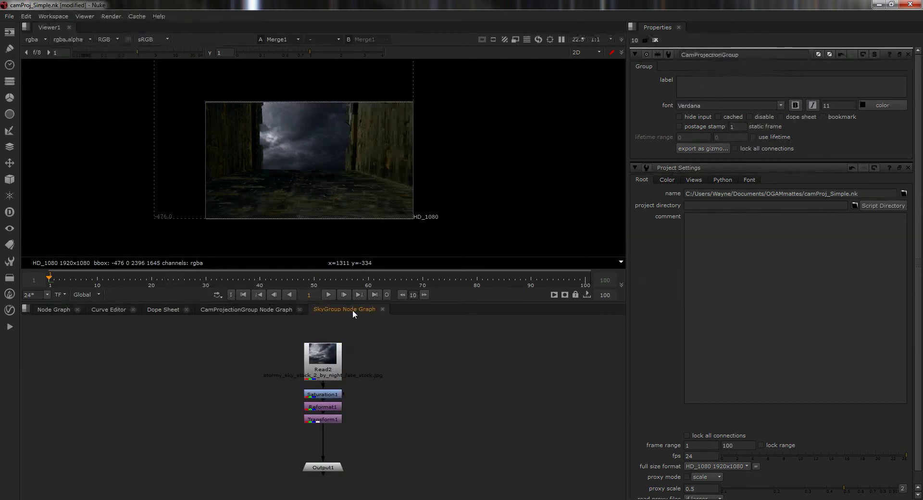
pyautogui.click(66, 311)
pyautogui.moveTo(372, 409)
pyautogui.mouseDown()
pyautogui.moveTo(377, 417)
pyautogui.moveTo(367, 415)
pyautogui.mouseUp()
pyautogui.moveTo(378, 423); pyautogui.dragTo(402, 391, button='middle')
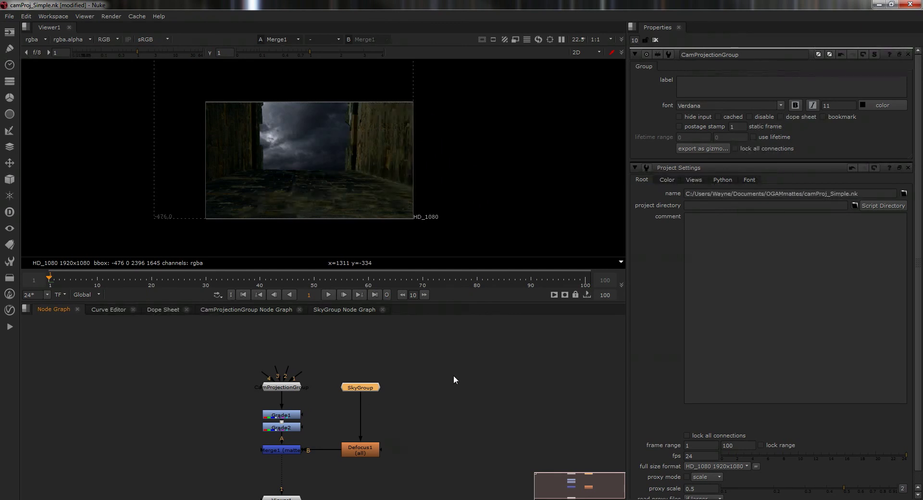
pyautogui.click(281, 387)
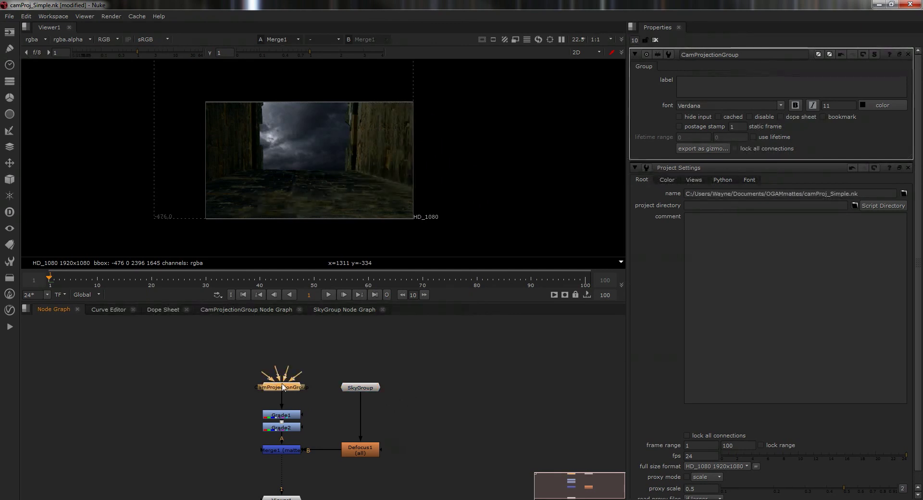
pyautogui.click(360, 387)
pyautogui.click(282, 387)
pyautogui.click(370, 390)
pyautogui.click(373, 404)
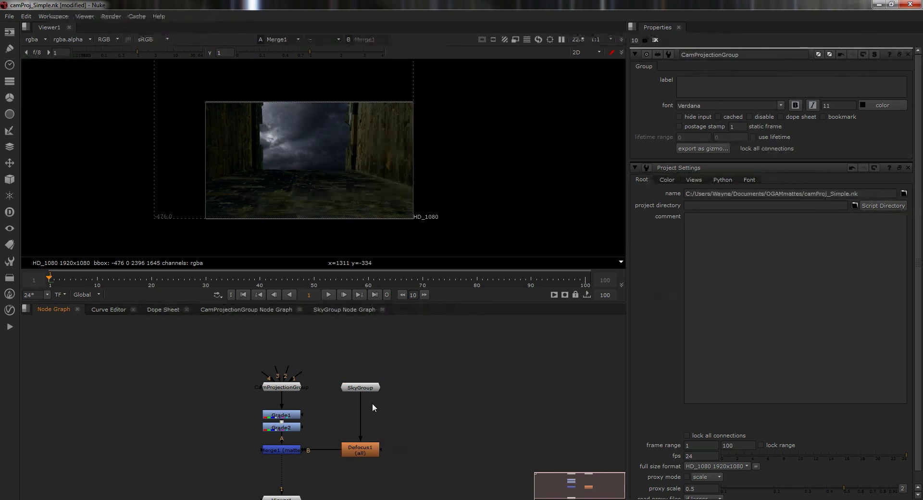
# Add a Backdrop behind all the nodes in the main graph except Viewer1
pyautogui.scroll(-3, 400, 419)
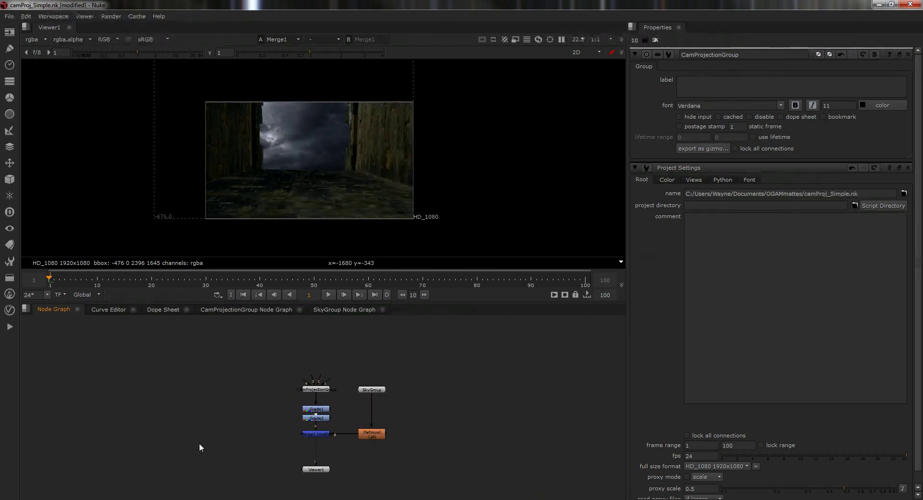
pyautogui.click(9, 277)
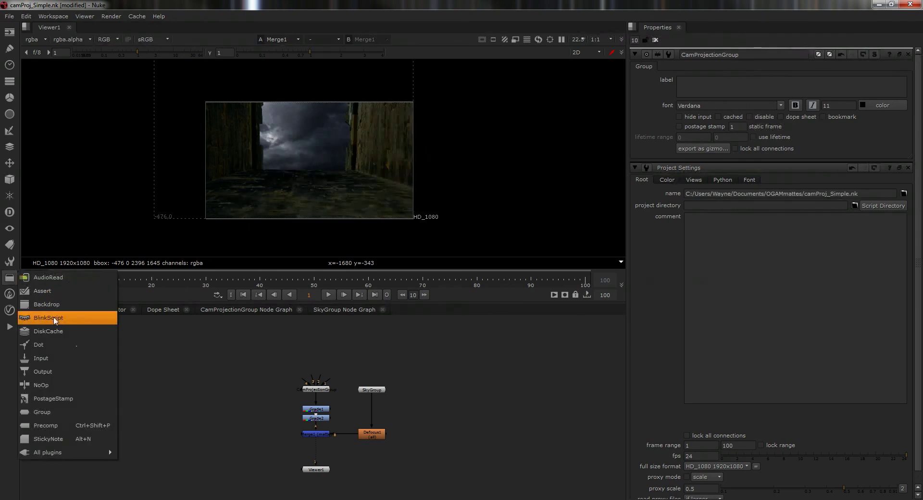
pyautogui.click(39, 319)
pyautogui.moveTo(309, 436); pyautogui.dragTo(277, 446)
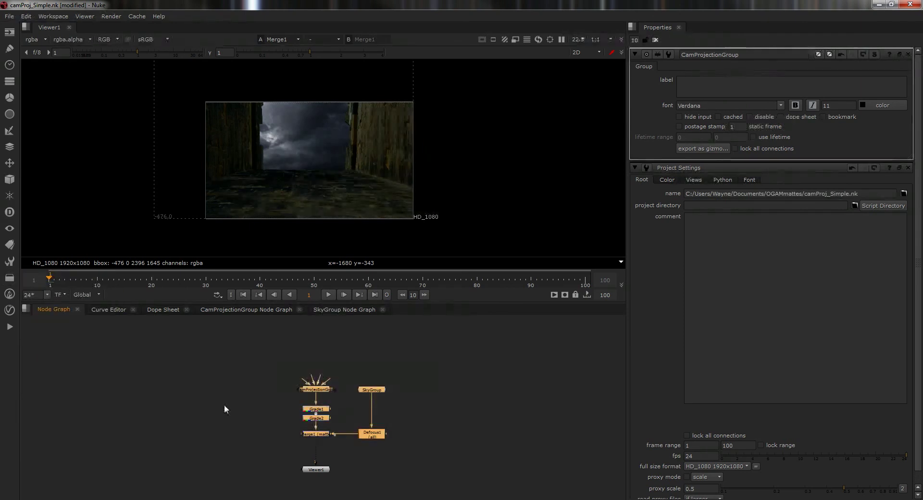
pyautogui.click(10, 280)
pyautogui.click(53, 304)
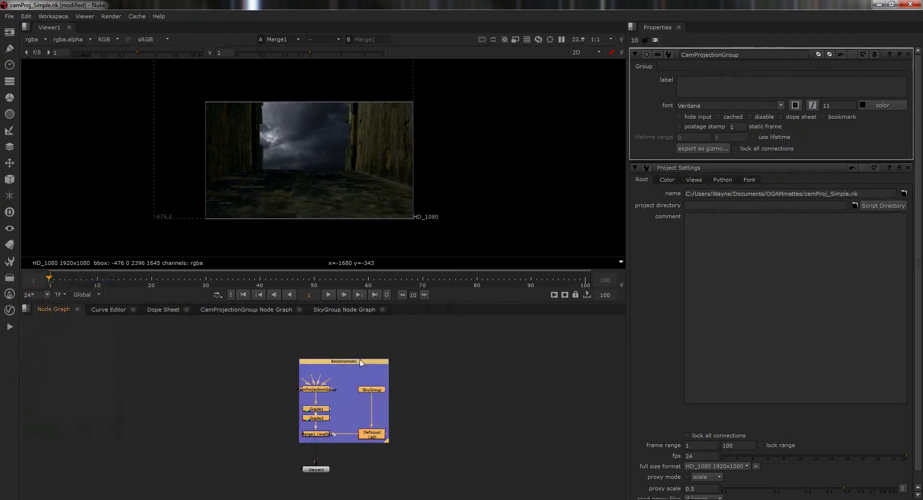
# Label the backdrop "Wall Projection" in its properties
pyautogui.doubleClick(372, 375)
pyautogui.click(677, 90)
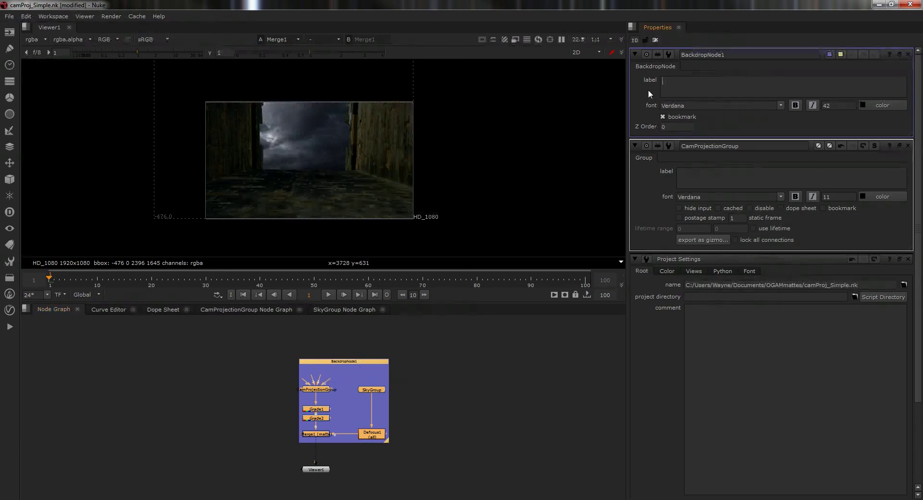
pyautogui.write('Wall Projecoitn')
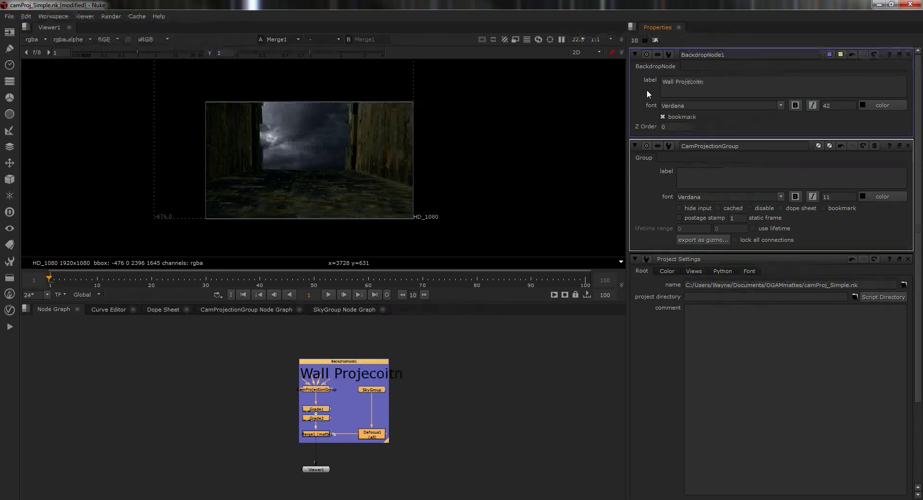
pyautogui.press('BackSpace')
pyautogui.press('BackSpace')
pyautogui.press('BackSpace')
pyautogui.press('BackSpace')
pyautogui.write('tion')
# Format the backdrop's label in bold Showcard Gothic at font size 35
pyautogui.press('Tab')
pyautogui.press('Tab')
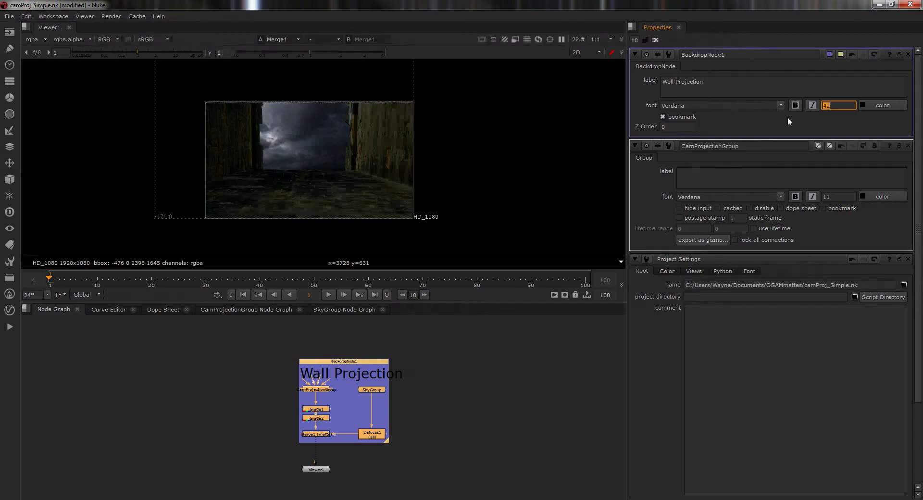
pyautogui.write('35')
pyautogui.press('Return')
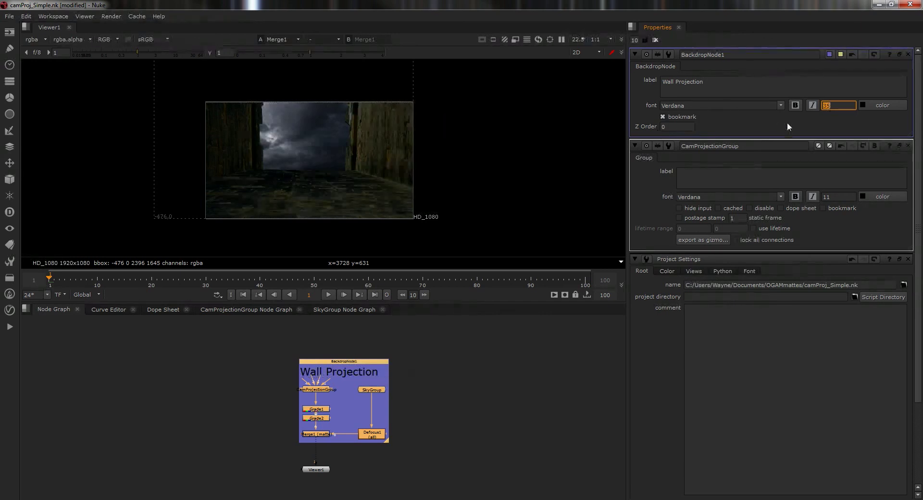
pyautogui.click(796, 106)
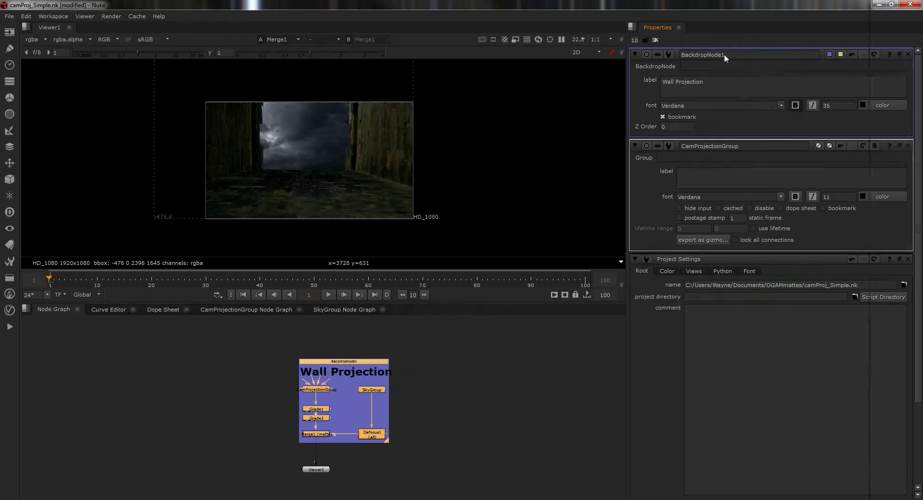
pyautogui.click(722, 105)
pyautogui.click(683, 95)
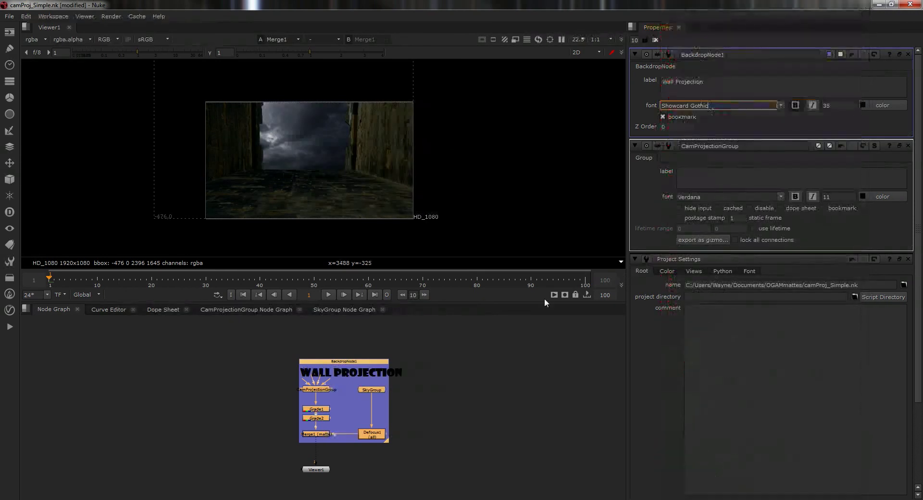
pyautogui.click(497, 357)
pyautogui.scroll(4, 429, 386)
pyautogui.scroll(-5, 420, 394)
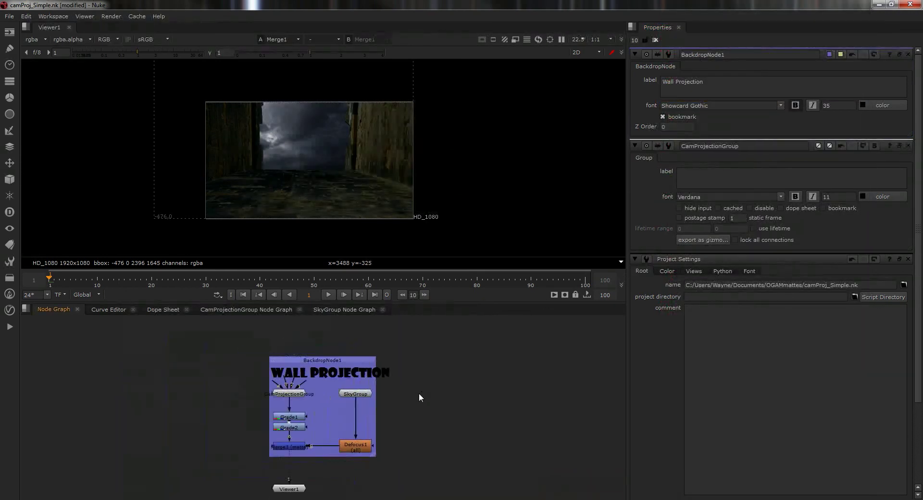
pyautogui.scroll(-1, 390, 380)
pyautogui.moveTo(484, 424); pyautogui.dragTo(395, 419, button='middle')
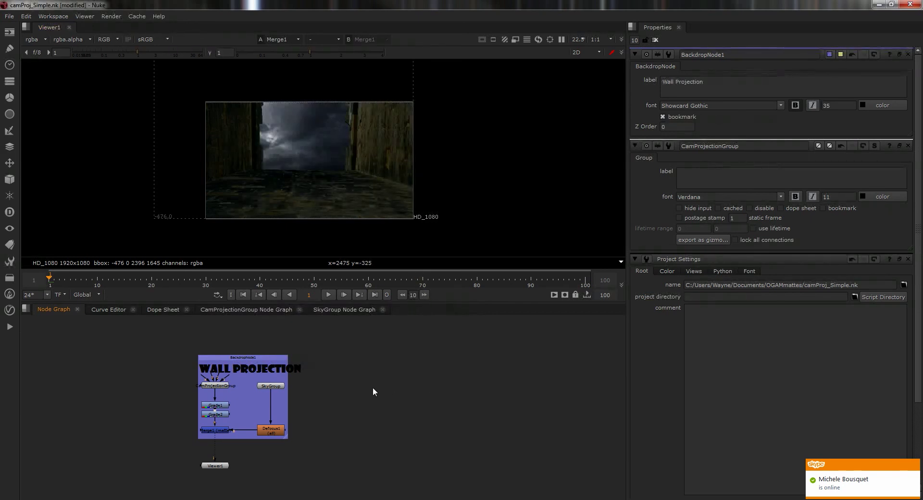
pyautogui.scroll(2, 358, 392)
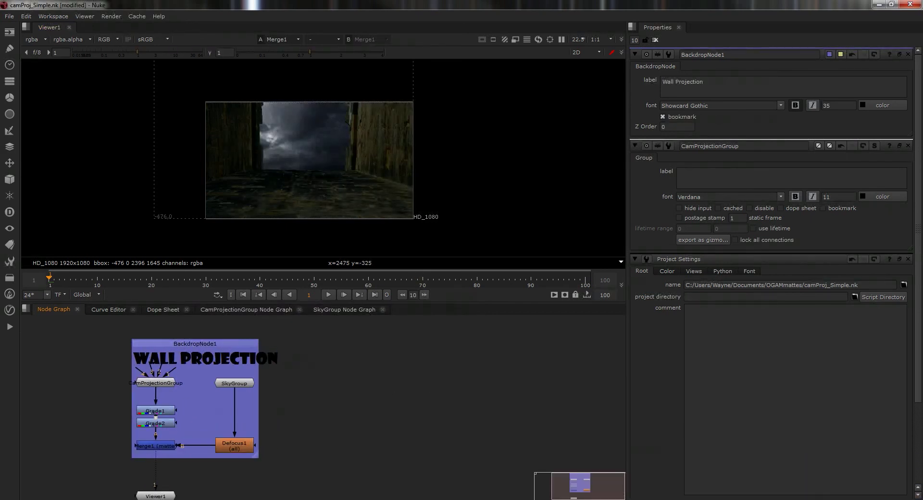